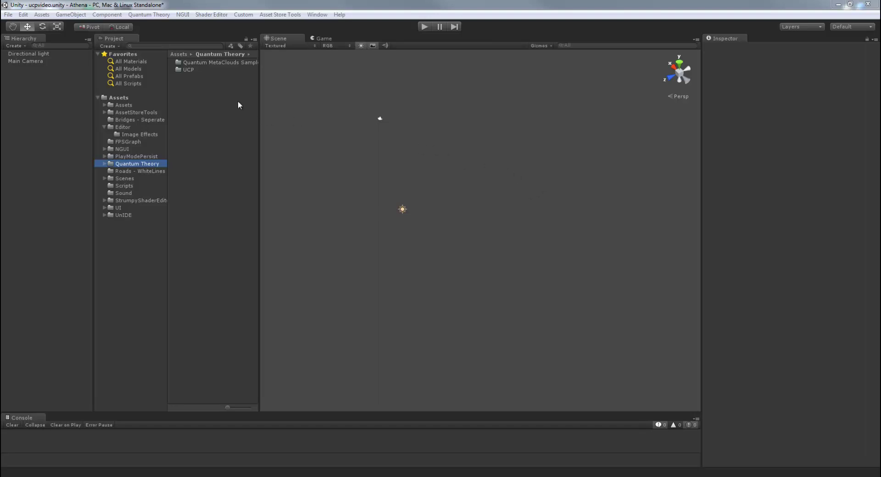
# Open the Snap settings showing 3.5 move steps, 0.1 scale steps and 90° rotation steps.
pyautogui.click(23, 14)
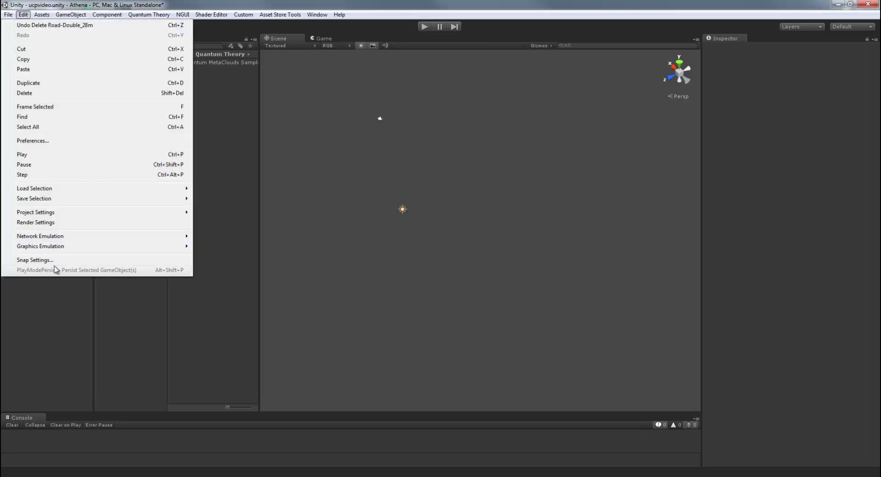
pyautogui.click(41, 260)
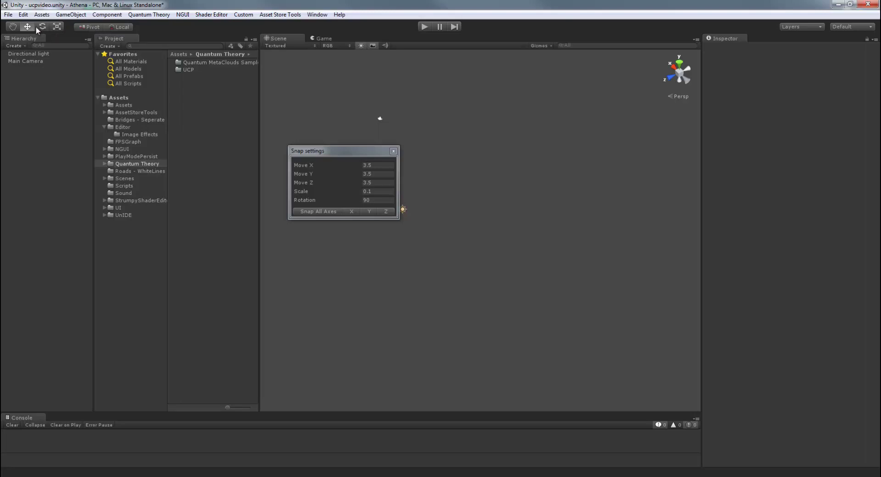
# Browse to Quantum Theory > UCP > Meshes > Roads in the Project panel.
pyautogui.click(103, 164)
pyautogui.click(104, 164)
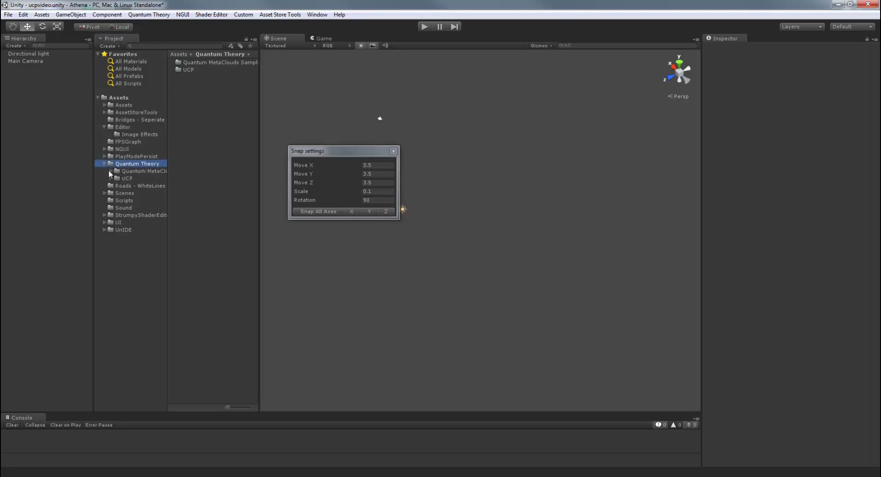
pyautogui.click(111, 178)
pyautogui.click(117, 208)
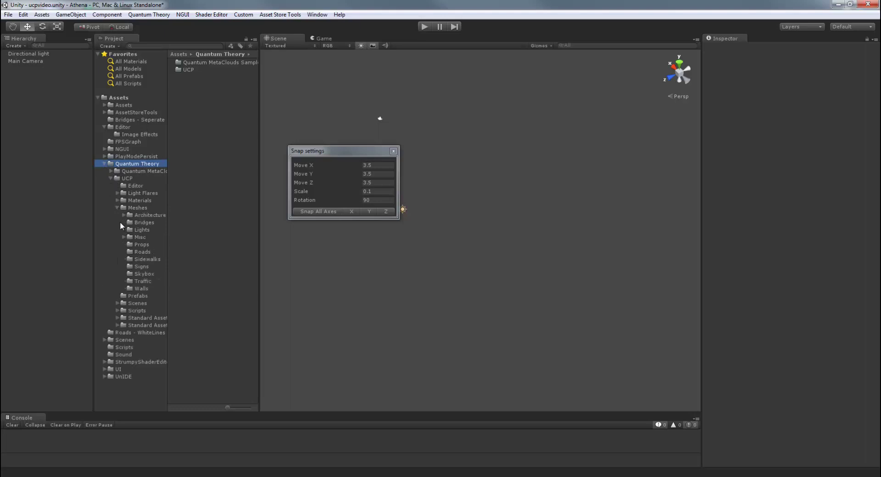
pyautogui.click(142, 251)
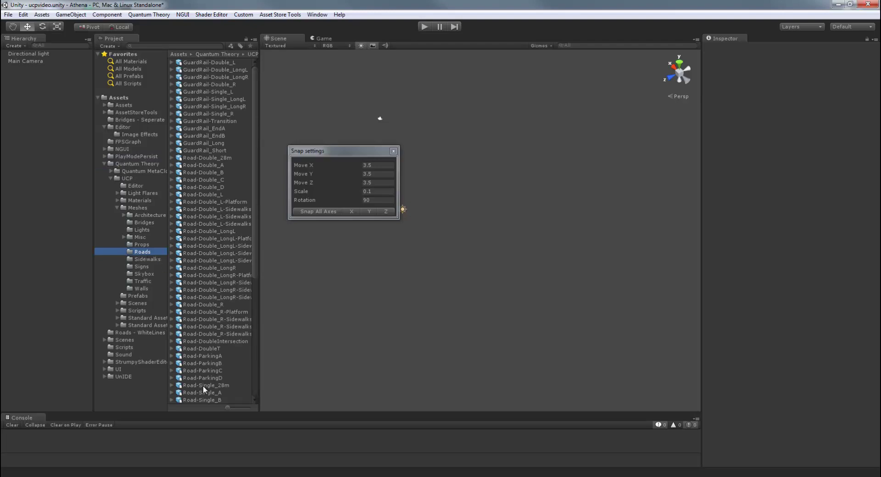
# Place Road-Single_28m in the scene and set its X and Y position to 0.
pyautogui.moveTo(203, 384); pyautogui.dragTo(358, 258)
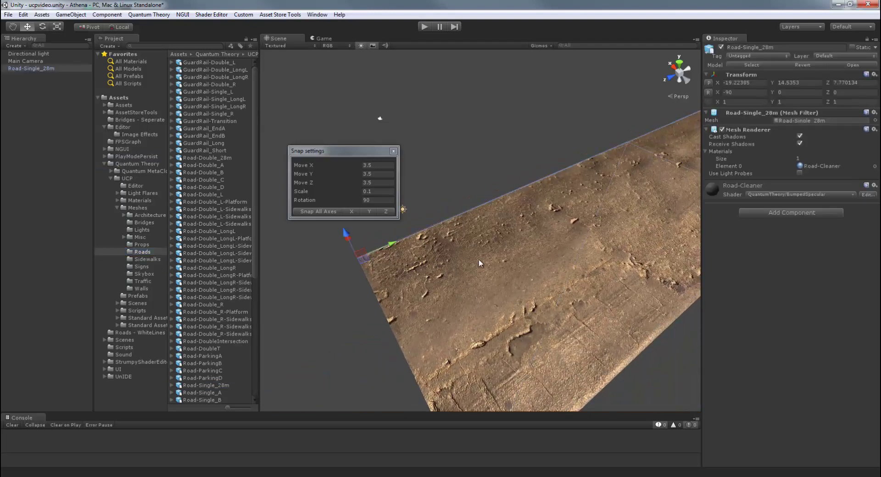
pyautogui.click(737, 82)
pyautogui.write('0')
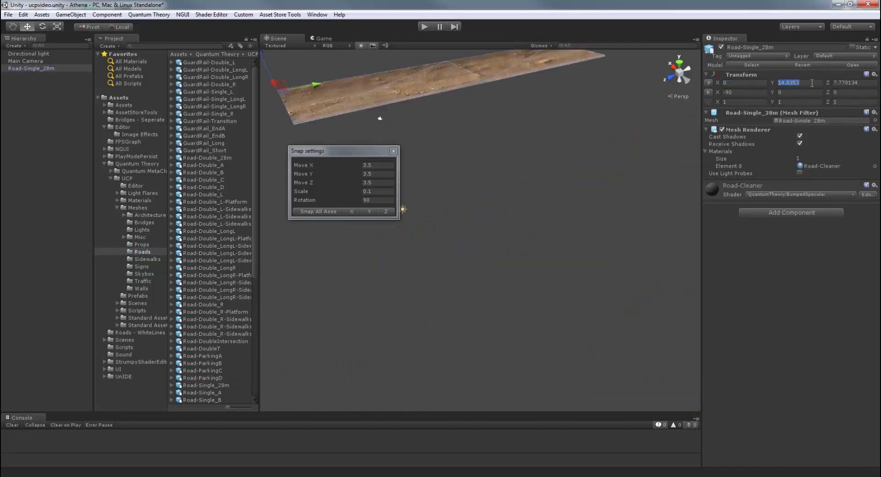
pyautogui.click(814, 83)
pyautogui.write('0')
pyautogui.click(853, 83)
# Set the road's Z to 0, then snap-move it one step to X 3.5.
pyautogui.write('0')
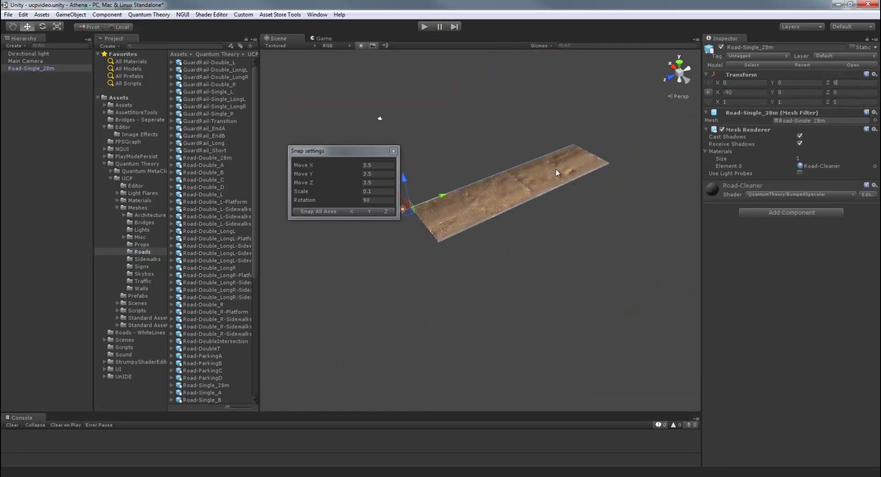
pyautogui.moveTo(557, 171); pyautogui.dragTo(559, 252, button='right')
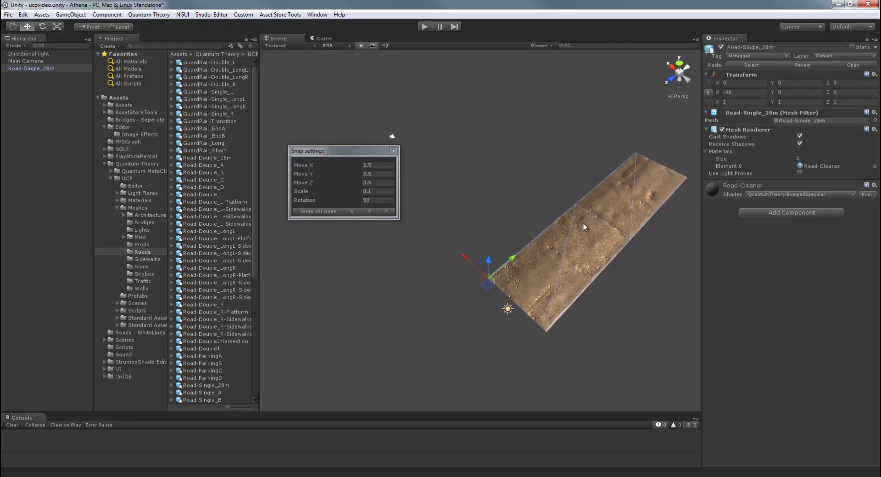
pyautogui.moveTo(470, 260); pyautogui.dragTo(430, 264)
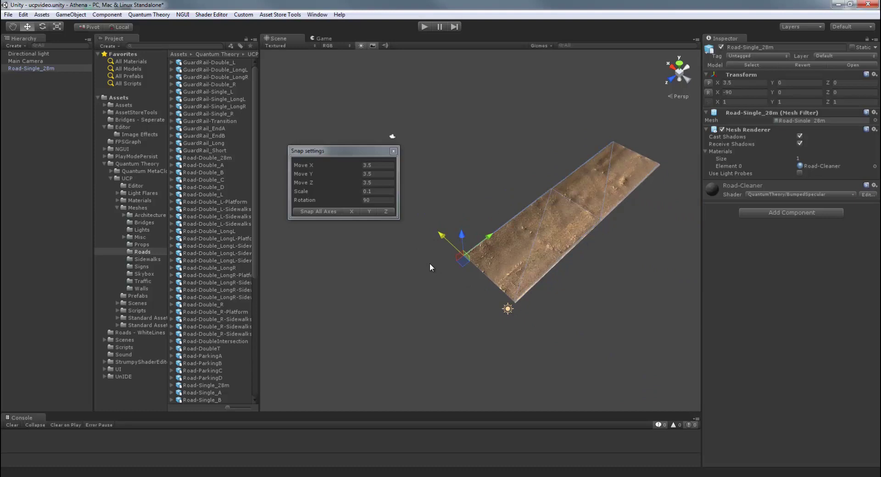
pyautogui.moveTo(506, 264)
pyautogui.keyDown('alt'); pyautogui.mouseDown()
pyautogui.moveTo(525, 269)
pyautogui.moveTo(450, 256)
pyautogui.moveTo(504, 261)
pyautogui.mouseUp(); pyautogui.keyUp('alt')
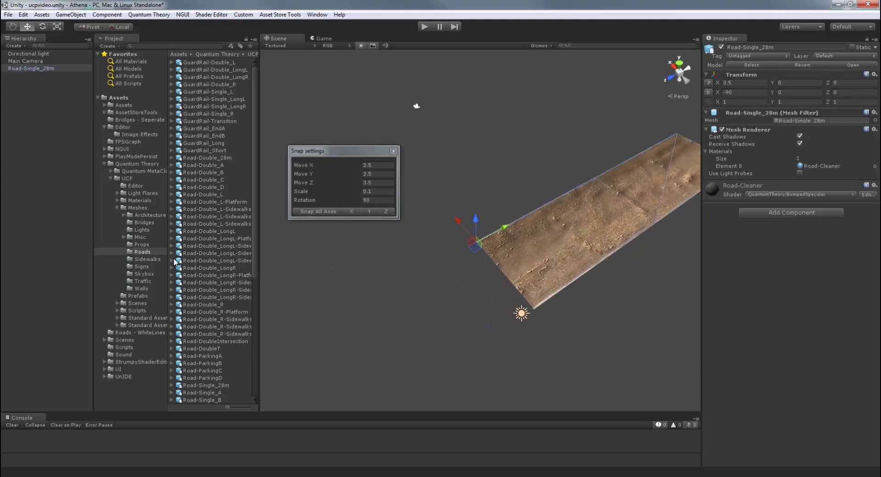
# Drop Sidewalk1_LongA from the Sidewalks folder beside the road and try aligning it.
pyautogui.click(146, 258)
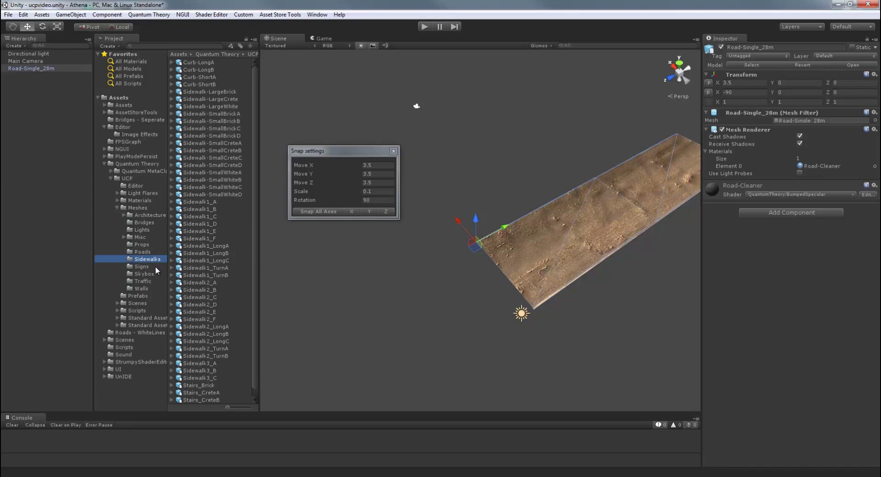
pyautogui.press('Tab')
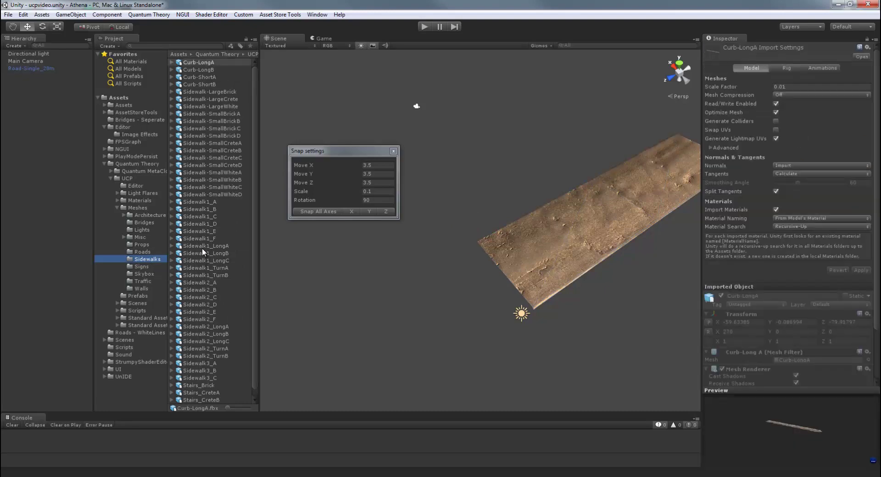
pyautogui.moveTo(205, 247); pyautogui.dragTo(461, 158)
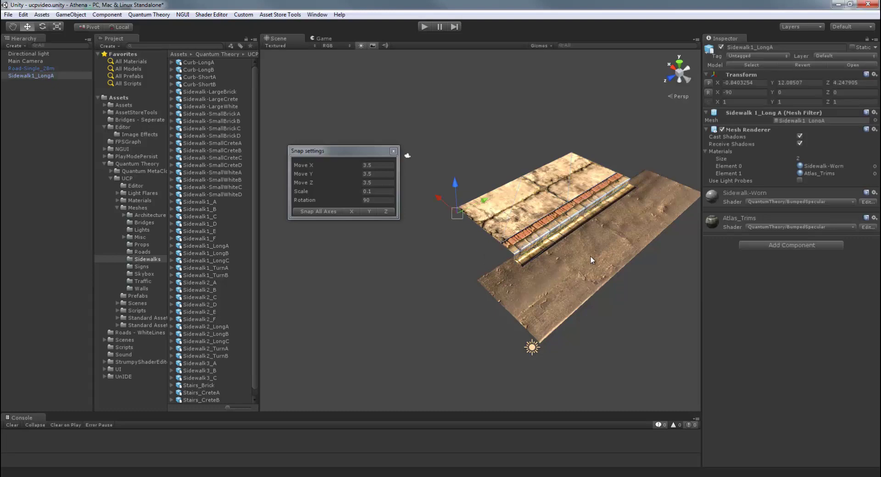
pyautogui.hotkey('ctrl', 'shift', 'a')
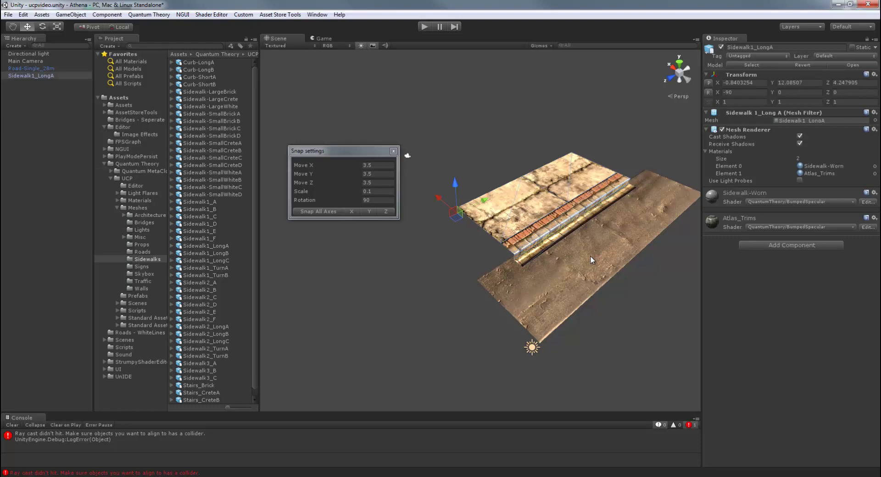
pyautogui.click(590, 259)
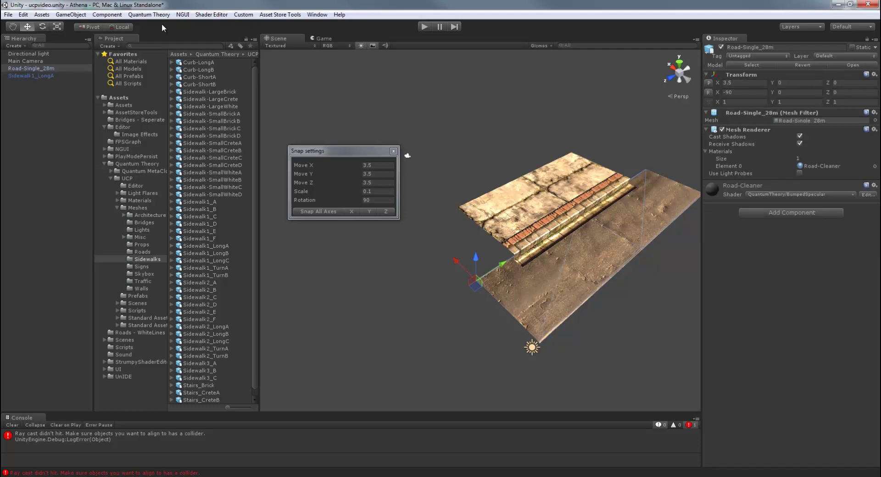
# Add a Physics > Mesh Collider component to the road.
pyautogui.click(107, 15)
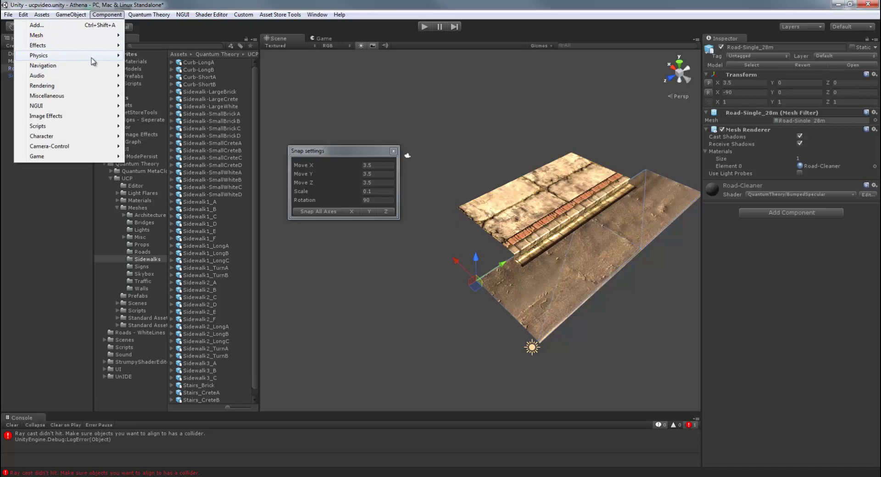
pyautogui.click(59, 55)
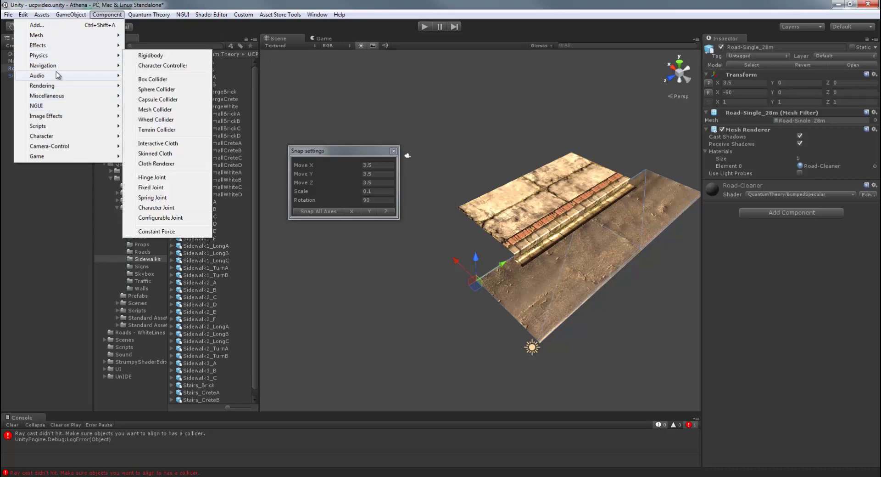
pyautogui.click(166, 111)
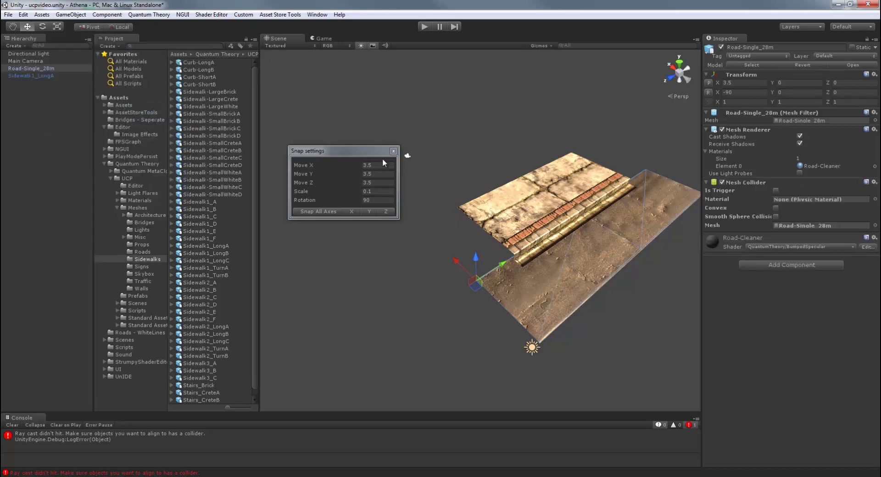
# Align Sidewalk1_LongA onto the road and snap it to the road's edge at X 7.
pyautogui.click(565, 183)
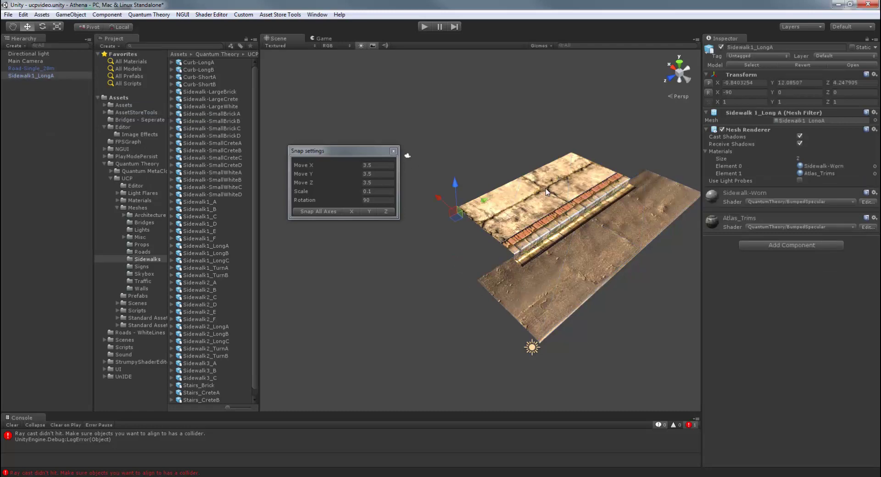
pyautogui.press('shift')
pyautogui.keyDown('shift'); pyautogui.click(616, 241); pyautogui.keyUp('shift')
pyautogui.keyDown('alt'); pyautogui.moveTo(564, 260); pyautogui.dragTo(592, 286); pyautogui.keyUp('alt')
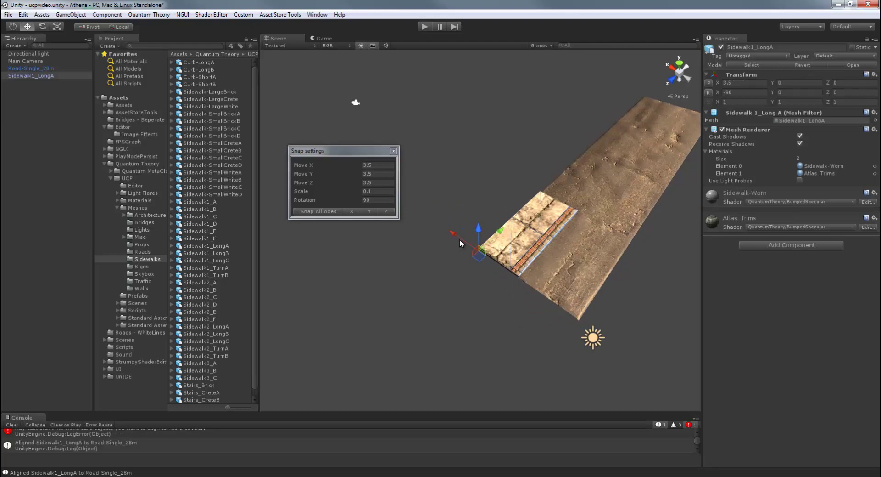
pyautogui.moveTo(459, 239); pyautogui.dragTo(401, 223)
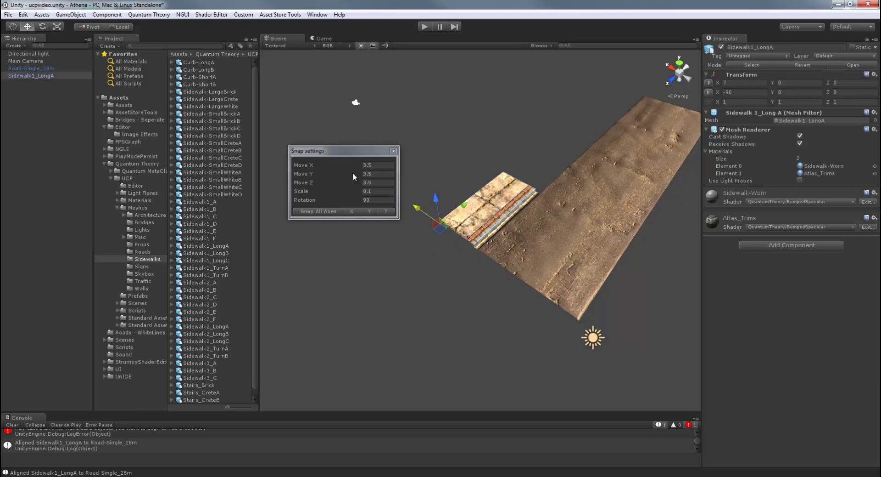
# Close the Snap settings and place a Sidewalk1_LongB piece in the scene.
pyautogui.click(393, 151)
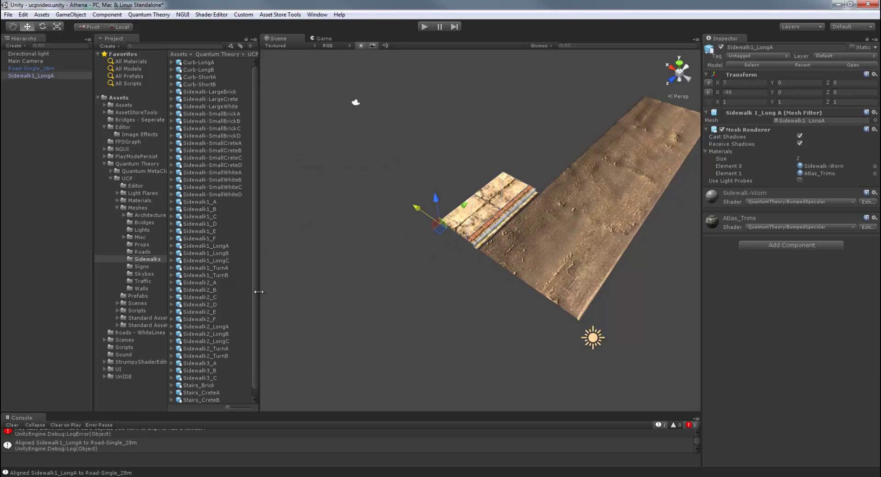
pyautogui.click(221, 254)
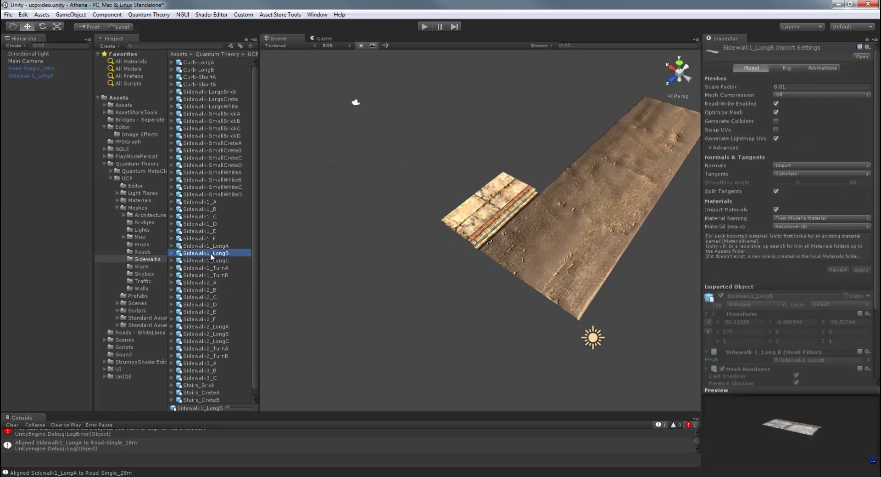
pyautogui.moveTo(210, 253); pyautogui.dragTo(461, 268)
pyautogui.scroll(-2, 498, 207)
# Give Sidewalk1_LongA a Physics > Mesh Collider component.
pyautogui.click(465, 267)
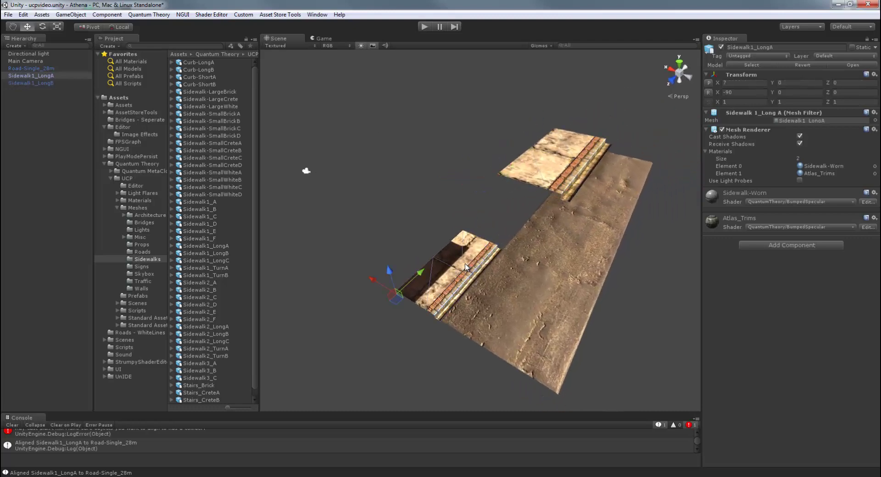
pyautogui.click(106, 15)
pyautogui.moveTo(75, 55)
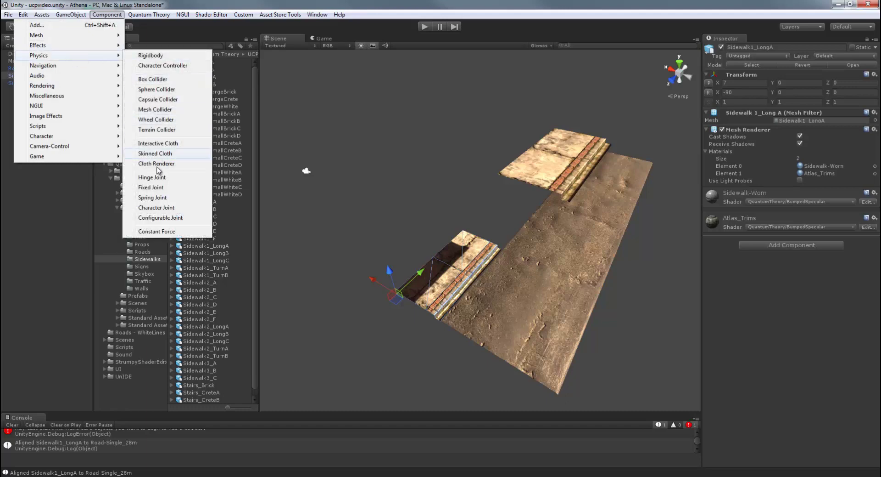
pyautogui.click(156, 109)
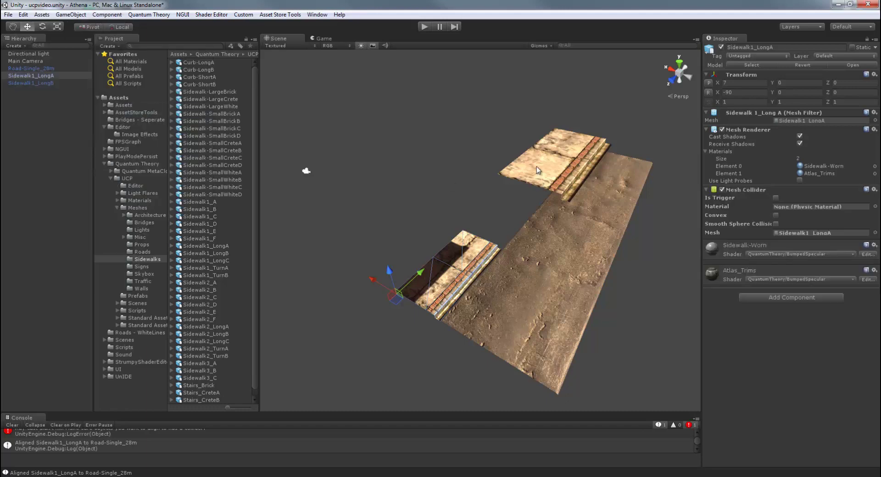
# Align Sidewalk1_LongB to LongA and slide it end-to-end to X 7, Z -7.
pyautogui.click(536, 166)
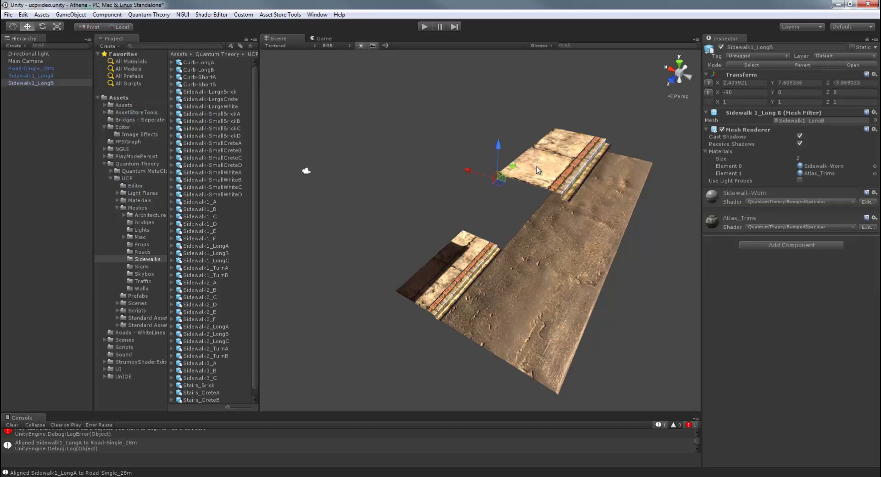
pyautogui.click(447, 281)
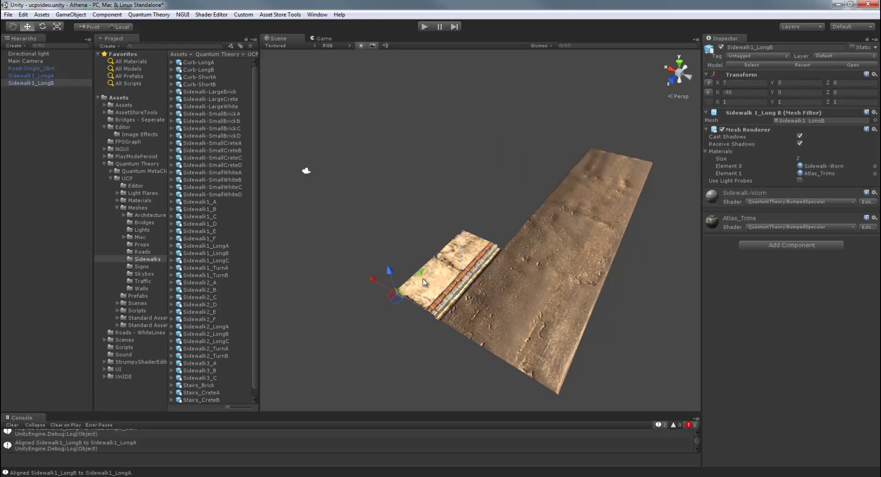
pyautogui.moveTo(421, 274); pyautogui.dragTo(456, 190)
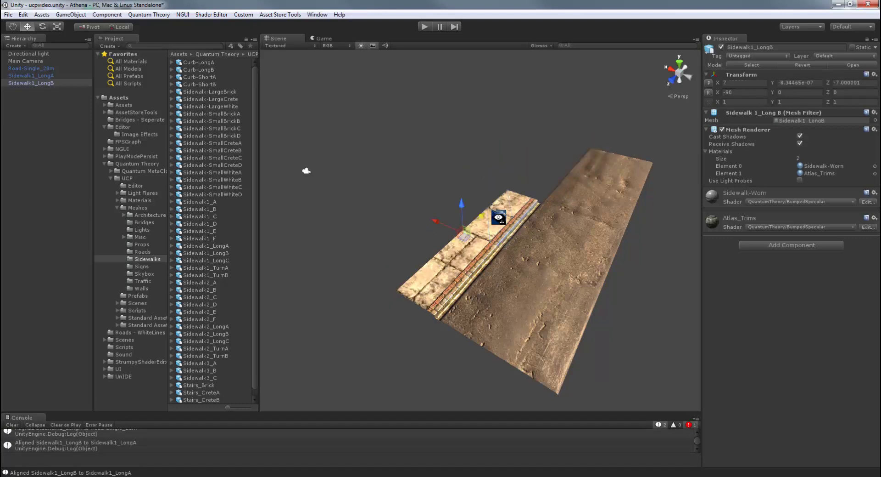
pyautogui.keyDown('alt'); pyautogui.moveTo(498, 212); pyautogui.dragTo(434, 214); pyautogui.keyUp('alt')
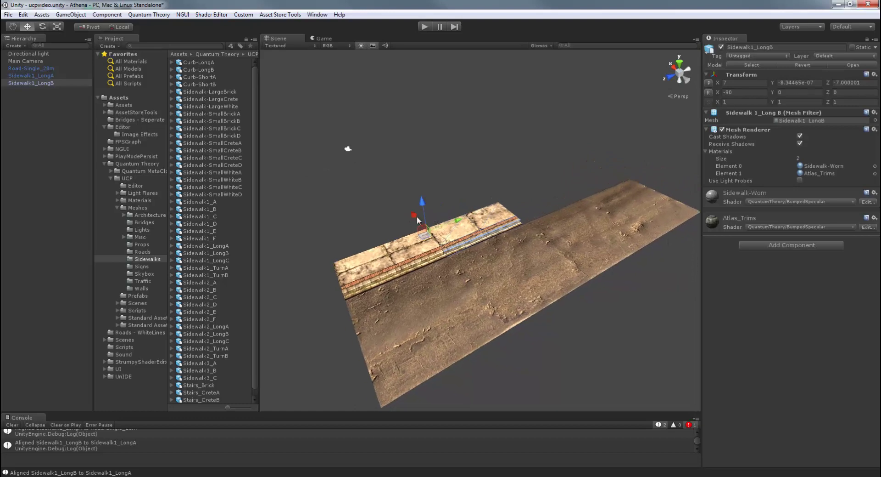
# Duplicate LongA and LongB, move the copies along the road, and add a Sidewalk1_LongC piece.
pyautogui.keyDown('shift'); pyautogui.click(375, 270); pyautogui.keyUp('shift')
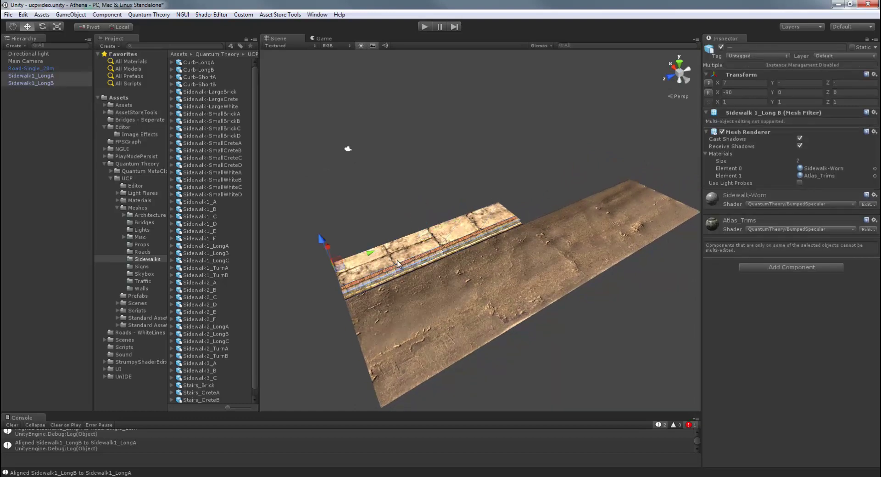
pyautogui.hotkey('ctrl', 'd')
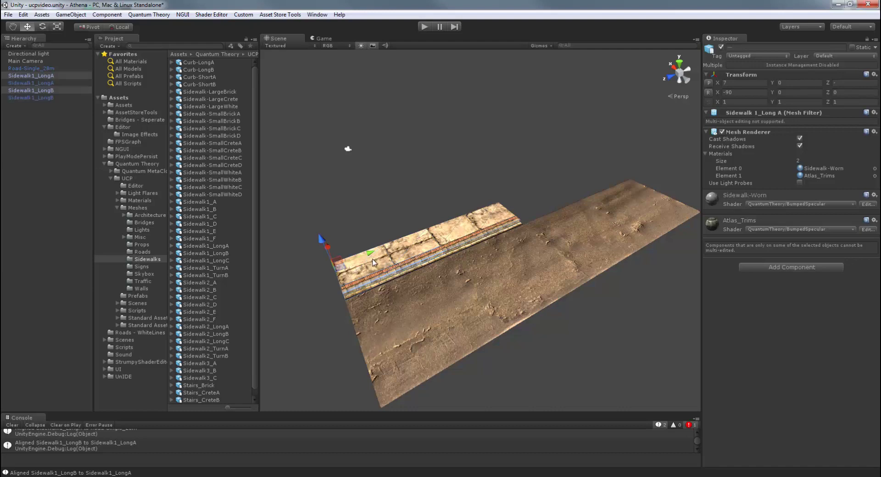
pyautogui.moveTo(372, 259); pyautogui.dragTo(565, 216)
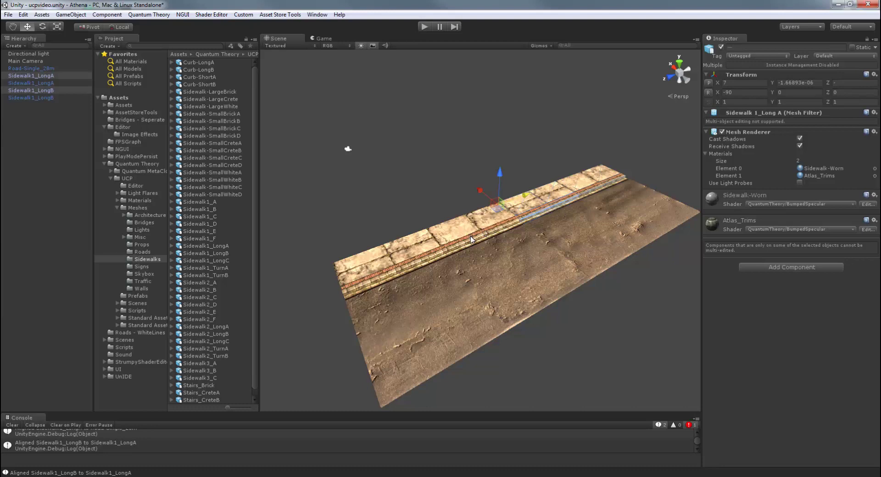
pyautogui.keyDown('alt'); pyautogui.moveTo(483, 232); pyautogui.dragTo(315, 291); pyautogui.keyUp('alt')
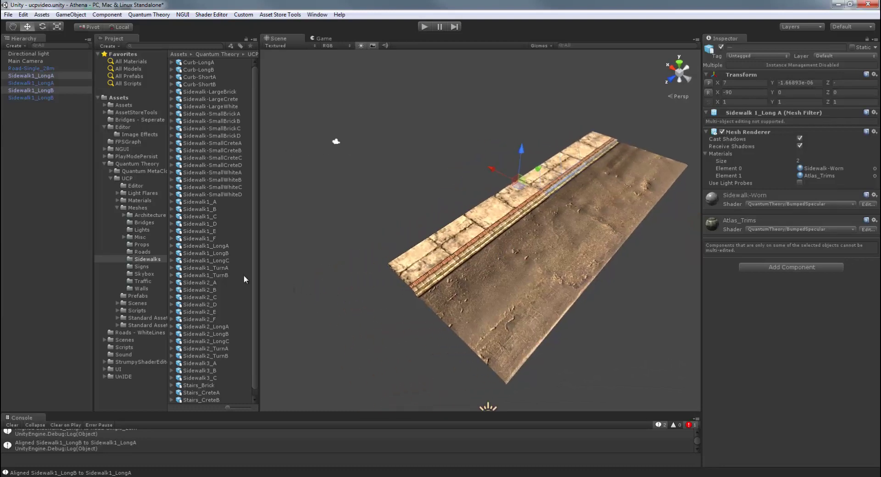
pyautogui.moveTo(205, 262); pyautogui.dragTo(630, 211)
# Turn Sidewalk1_LongC around, snap it to the opposite edge at X -7, Z -7, and duplicate it to Z -14.
pyautogui.press('e')
pyautogui.press('w')
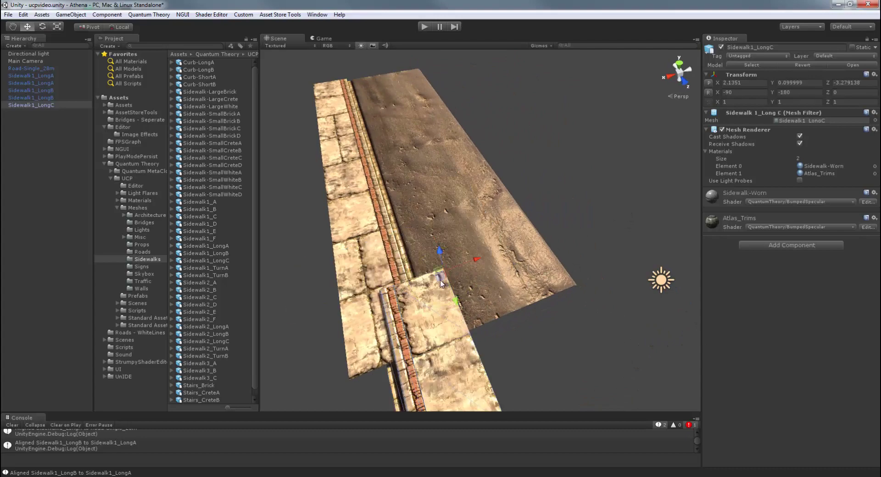
pyautogui.moveTo(453, 248); pyautogui.dragTo(487, 211)
pyautogui.moveTo(490, 190); pyautogui.dragTo(426, 214)
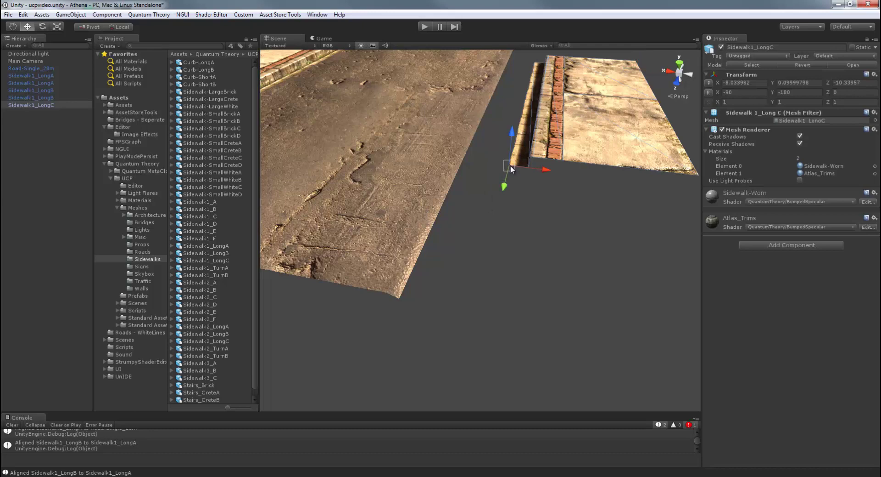
pyautogui.moveTo(511, 165); pyautogui.dragTo(469, 258)
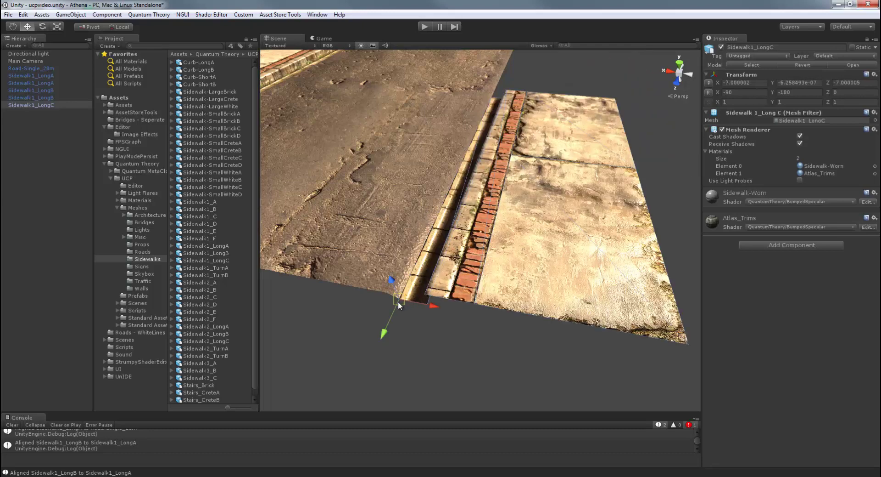
pyautogui.keyDown('alt'); pyautogui.moveTo(412, 240); pyautogui.dragTo(348, 248); pyautogui.keyUp('alt')
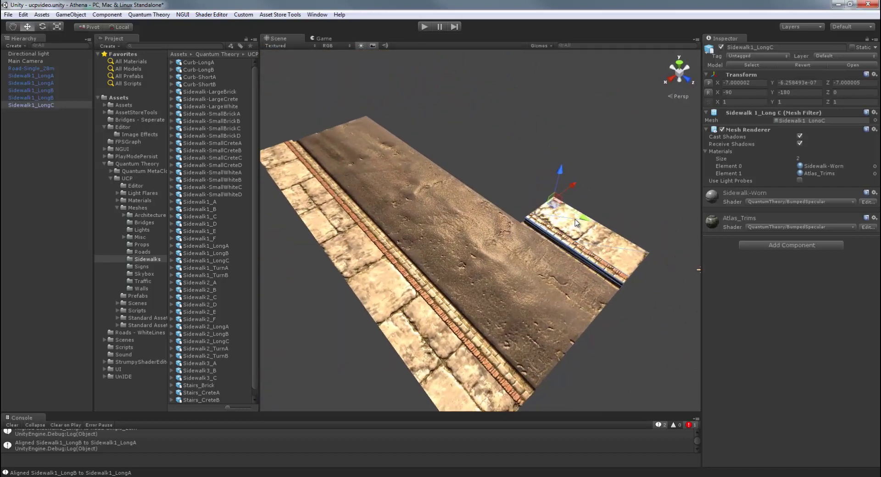
pyautogui.hotkey('ctrl', 'd')
pyautogui.moveTo(578, 224); pyautogui.dragTo(482, 177)
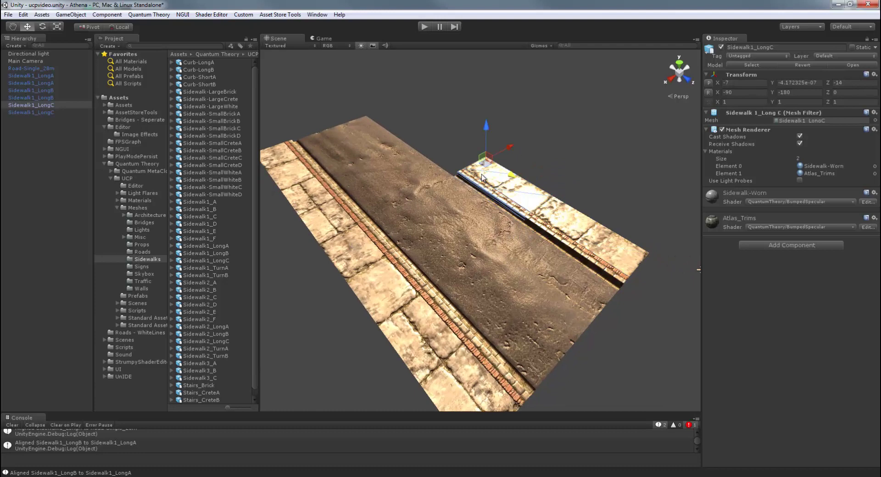
# Duplicate Sidewalk1_LongA and LongB and move the copies toward the road's other side at X -3.5.
pyautogui.click(307, 184)
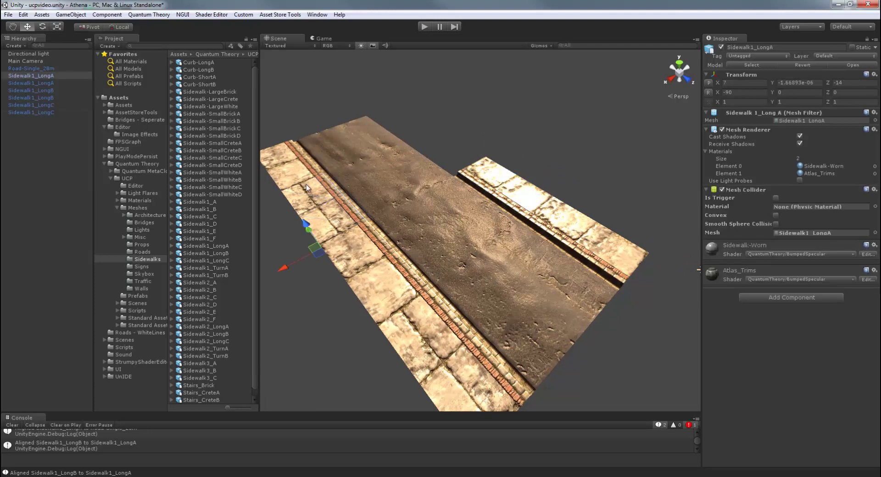
pyautogui.keyDown('shift'); pyautogui.click(304, 169); pyautogui.keyUp('shift')
pyautogui.press('f')
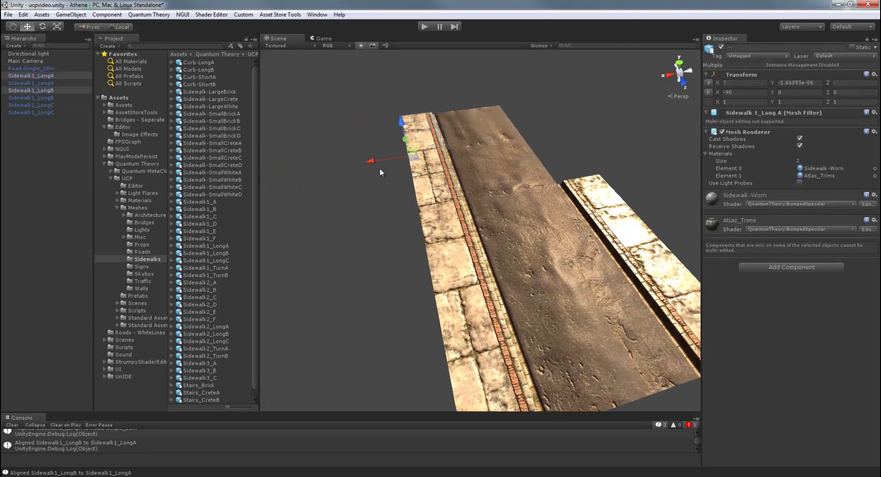
pyautogui.hotkey('ctrl', 'd')
pyautogui.moveTo(373, 160); pyautogui.dragTo(392, 131)
# Rotate the copied sidewalk pieces to Y 180 so they line the road edge.
pyautogui.press('e')
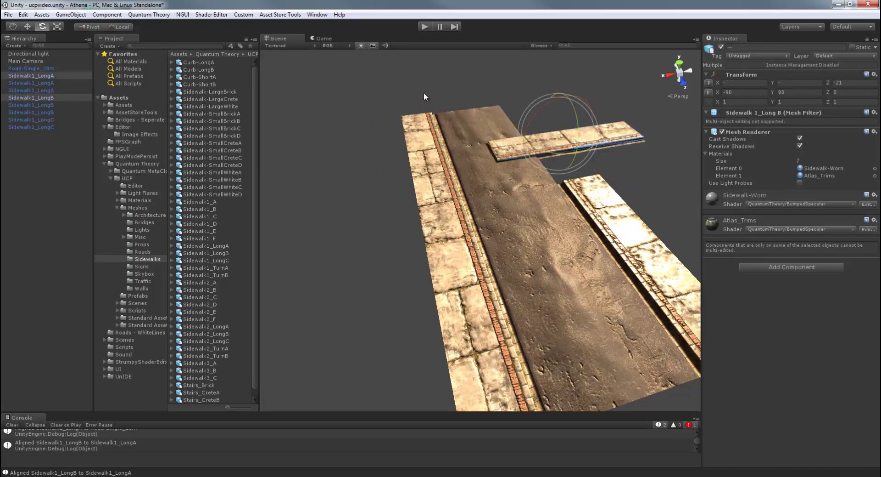
pyautogui.moveTo(424, 94); pyautogui.dragTo(333, 68)
pyautogui.keyDown('alt'); pyautogui.moveTo(515, 171); pyautogui.dragTo(245, 245); pyautogui.keyUp('alt')
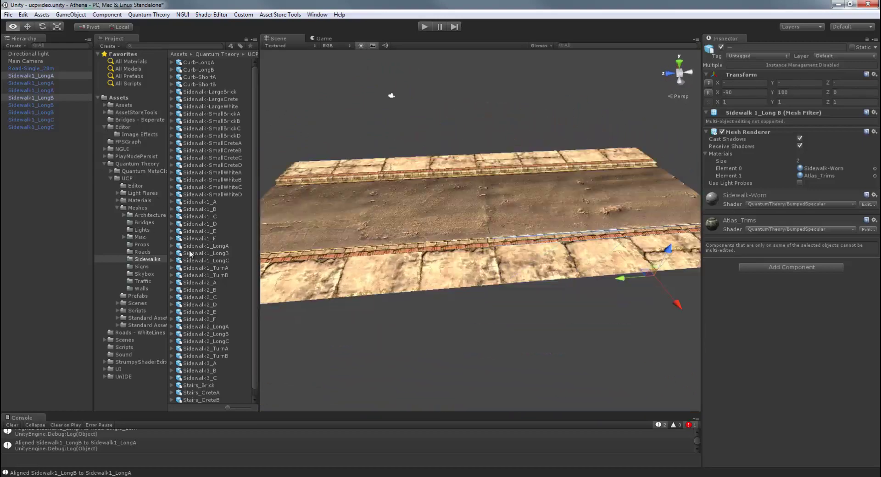
pyautogui.keyDown('alt'); pyautogui.moveTo(189, 249); pyautogui.dragTo(236, 255); pyautogui.keyUp('alt')
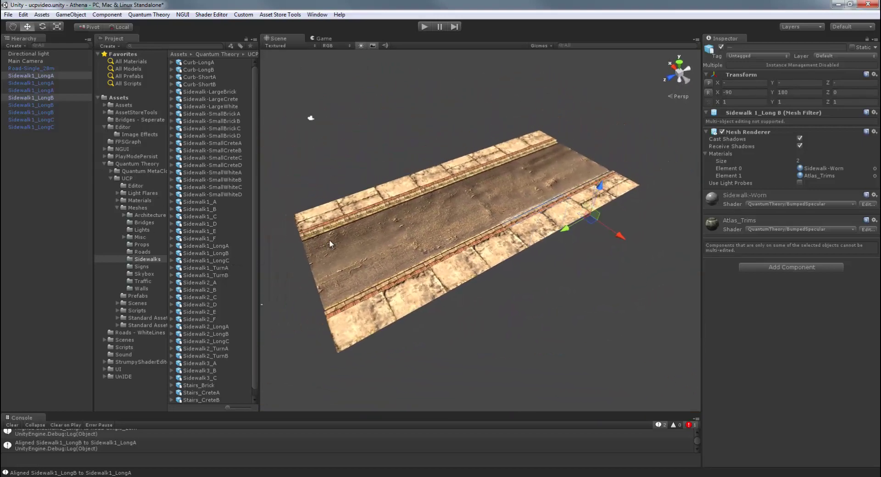
pyautogui.keyDown('alt'); pyautogui.moveTo(325, 239); pyautogui.dragTo(349, 250); pyautogui.keyUp('alt')
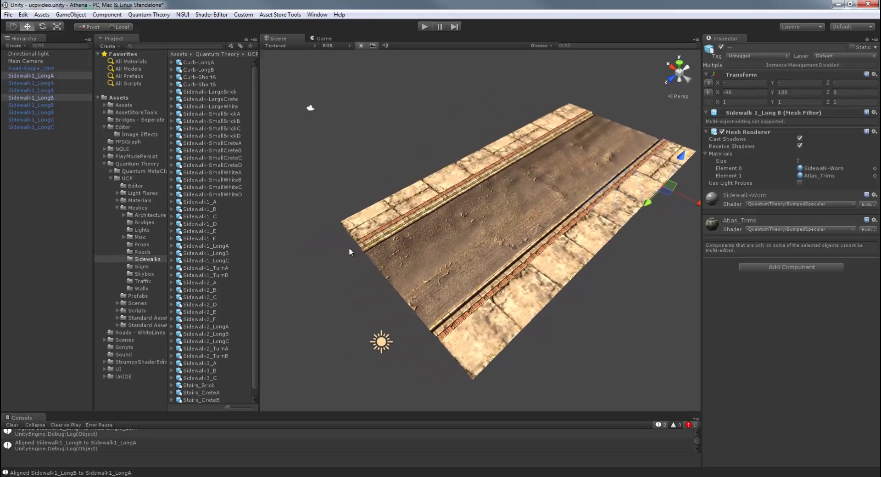